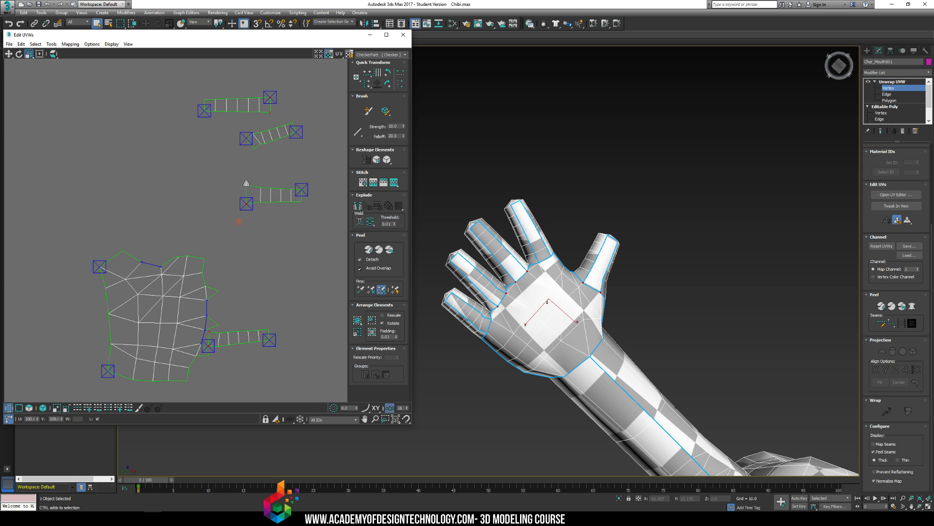
Add the vertices at the base of the fingers on the palm side of the hand mesh to the selection.
middle_click_drag(543, 258, 571, 267)
scroll(571, 267, "up", 2)
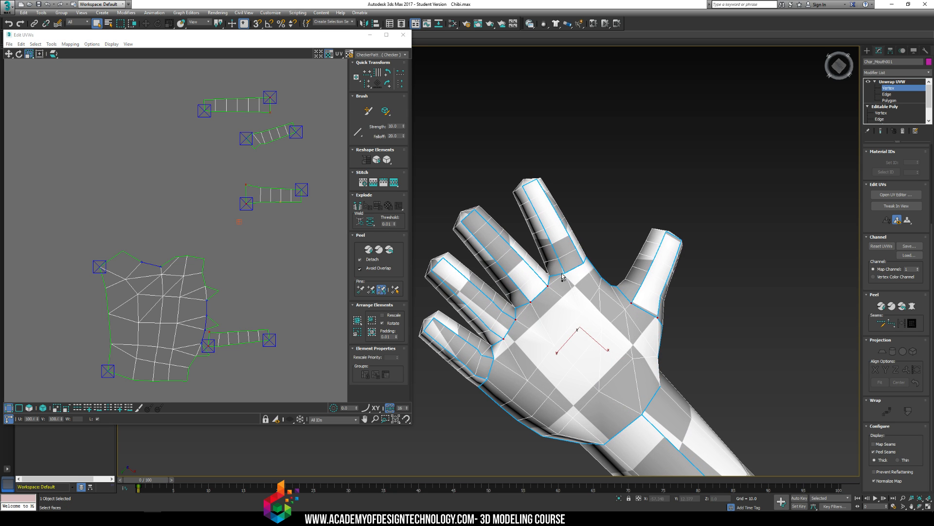
left_click(564, 273, "ctrl")
left_click(493, 358, "ctrl")
left_click(489, 380, "ctrl")
scroll(516, 341, "up", 5)
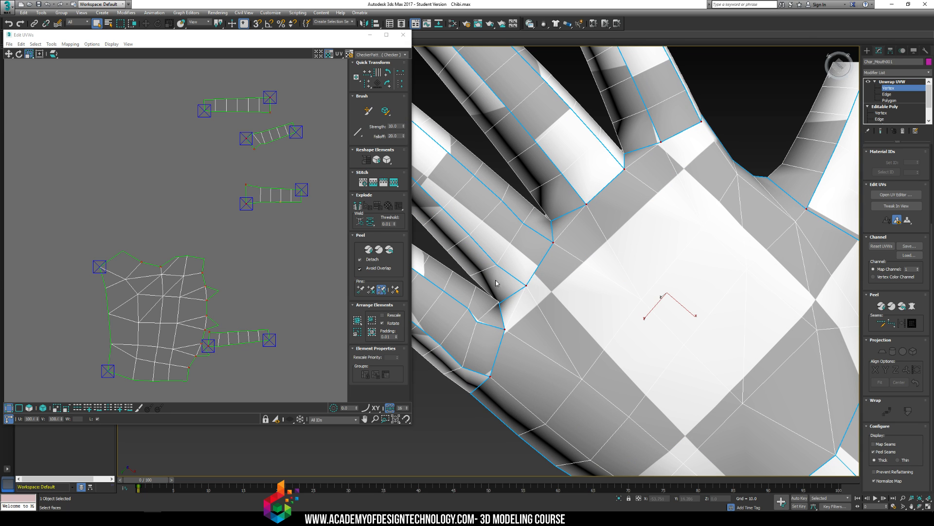
middle_click_drag(496, 282, 588, 322)
middle_click_drag(688, 366, 576, 331)
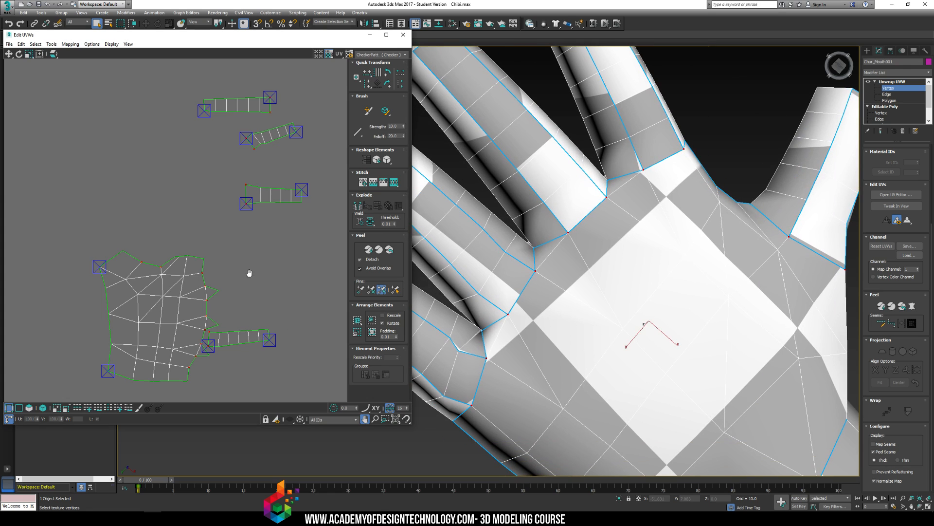
Try a custom stitch on the selected finger-base vertices in the UV layout and undo it.
middle_click_drag(249, 273, 193, 311)
scroll(215, 272, "down", 4)
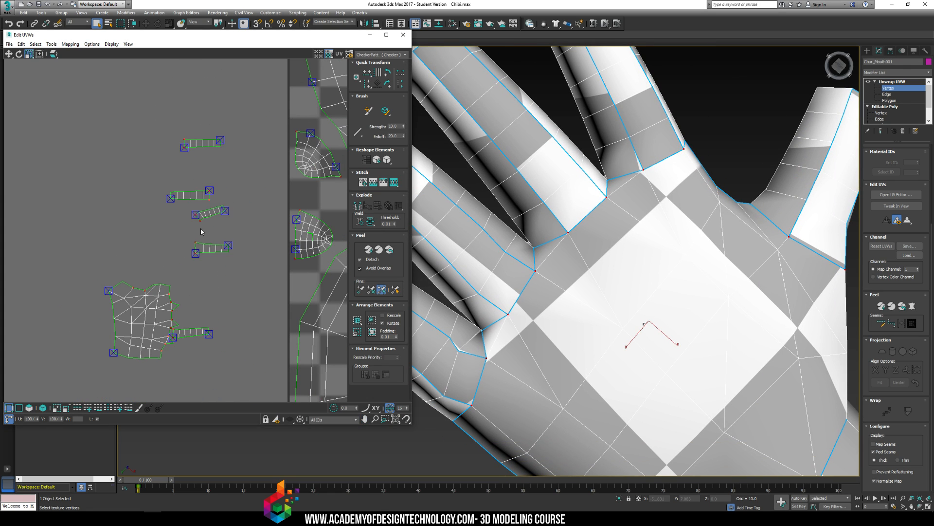
middle_click_drag(236, 193, 169, 200)
scroll(197, 218, "down", 2)
scroll(198, 218, "down", 3)
key("ctrl+alt+z")
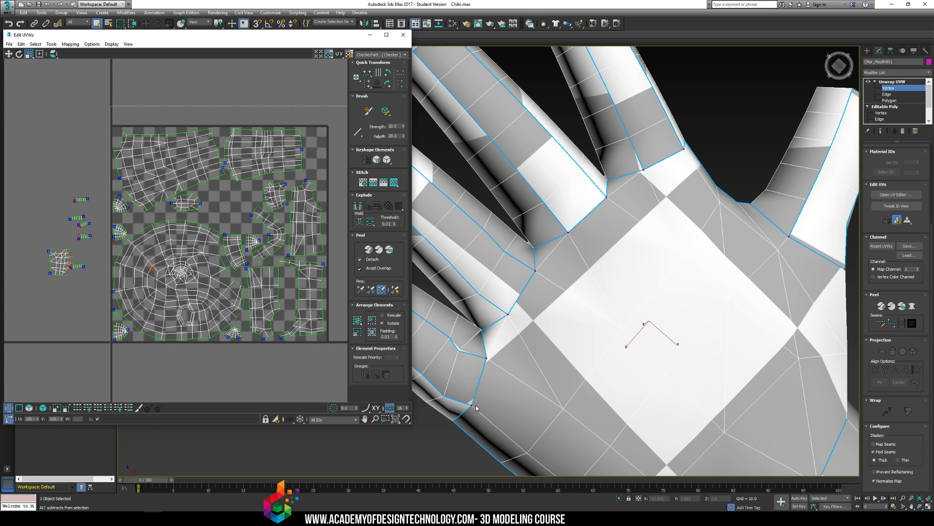
scroll(79, 224, "up", 6)
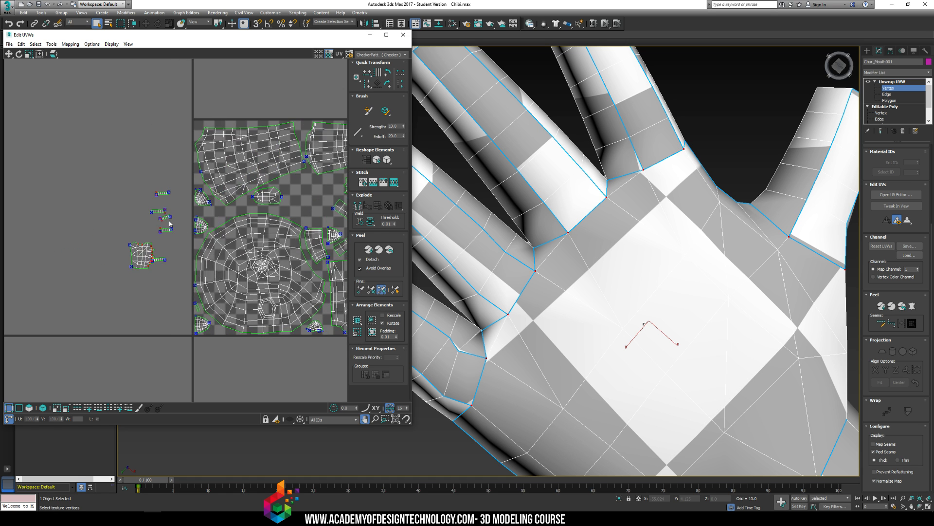
middle_click_drag(176, 300, 233, 215)
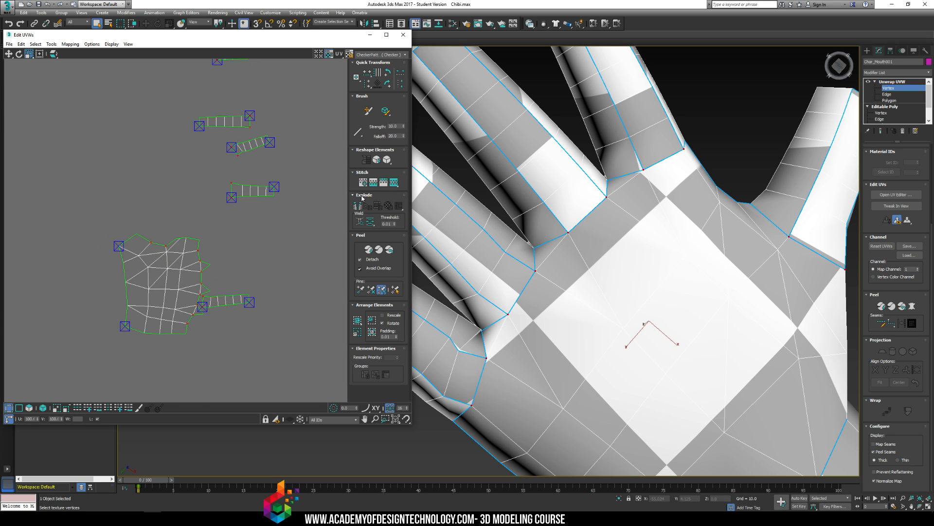
left_click(395, 184)
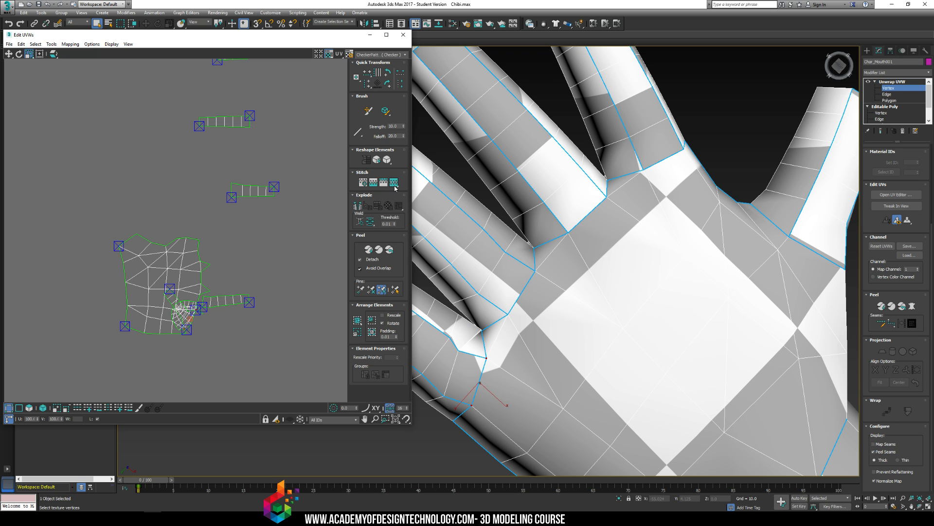
key("ctrl+z")
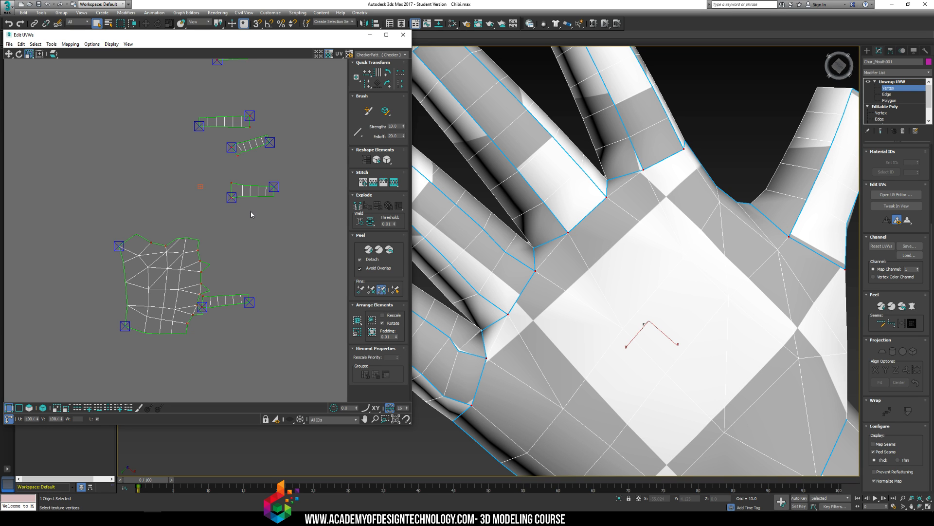
Move and rotate the thumb's UV strip onto the matching upper edge of the palm shell and stitch them together.
left_click_drag(225, 177, 287, 204)
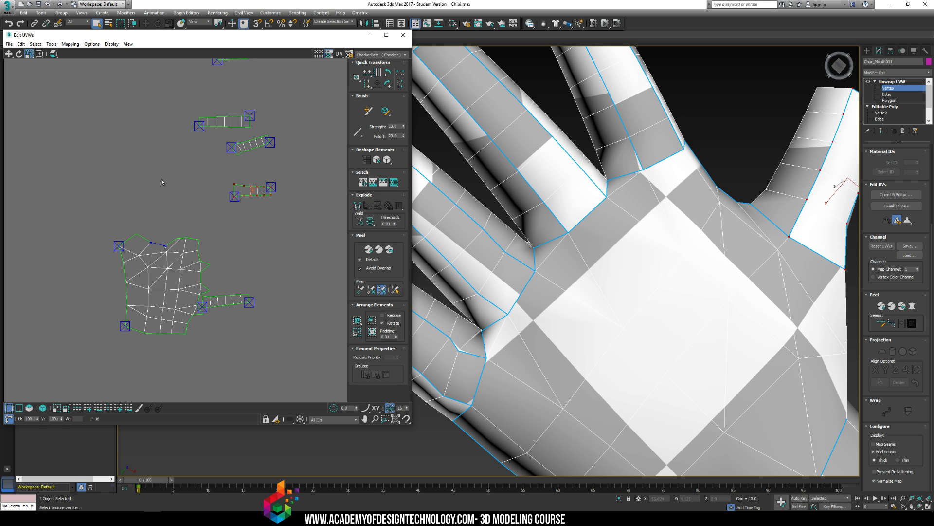
key("w")
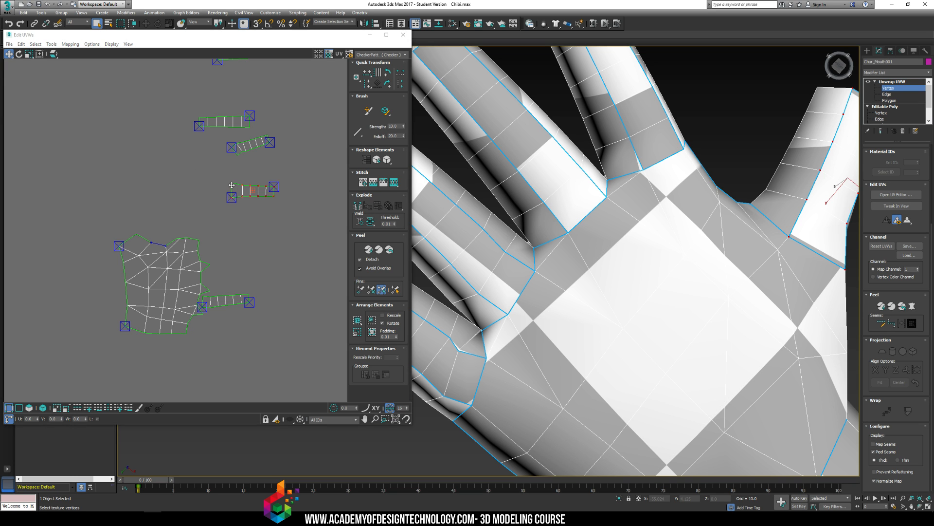
mouse_move(231, 185)
left_mouse_down()
mouse_move(158, 225)
mouse_move(192, 223)
mouse_move(170, 222)
mouse_move(179, 233)
mouse_move(168, 223)
mouse_move(169, 250)
mouse_move(172, 243)
left_mouse_up()
left_click(19, 54)
key("w")
scroll(151, 263, "up", 3)
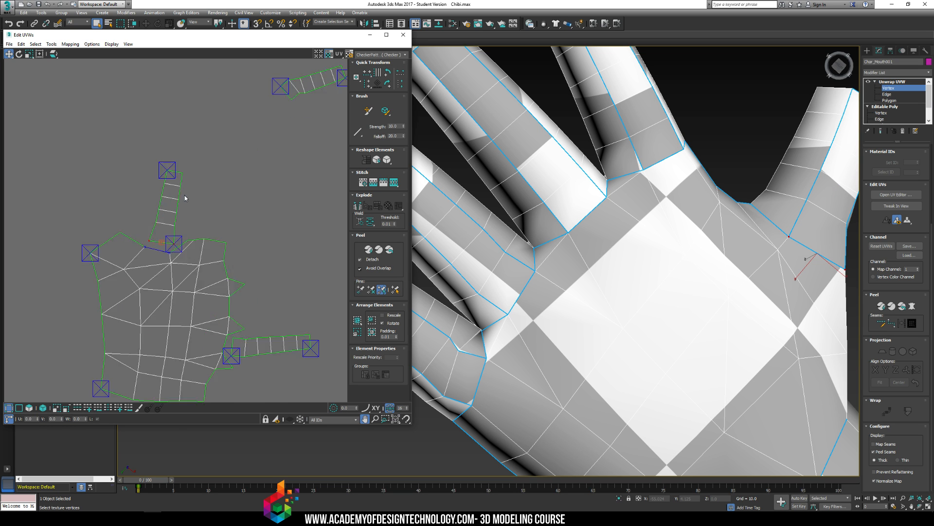
left_click(373, 183)
scroll(223, 198, "down", 4)
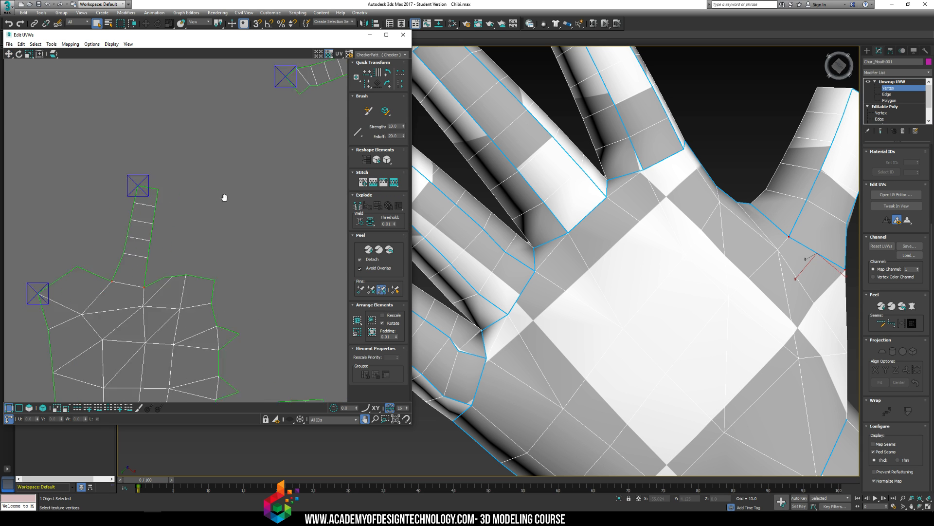
Move the little finger's UV strip to the lower end of the palm's finger edge and rotate it to face the palm.
left_click_drag(204, 152, 200, 358)
scroll(214, 353, "up", 3)
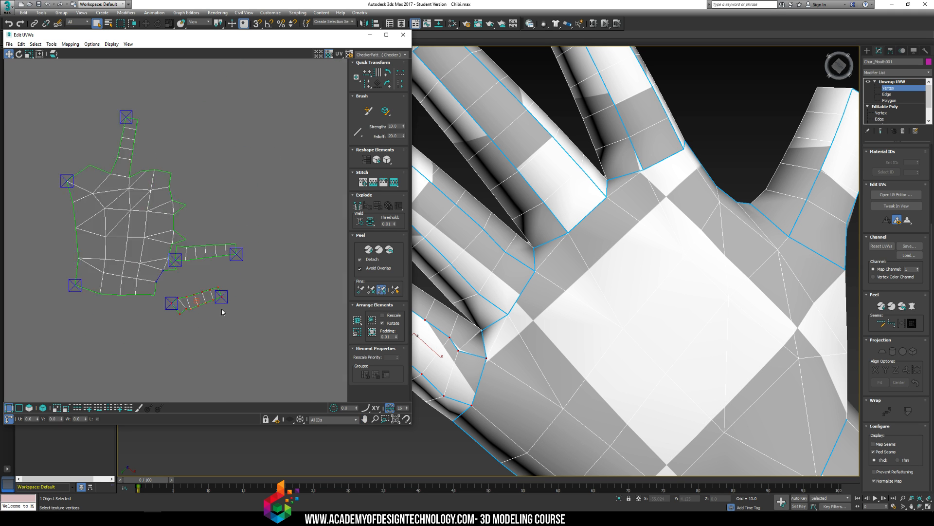
left_click(217, 281)
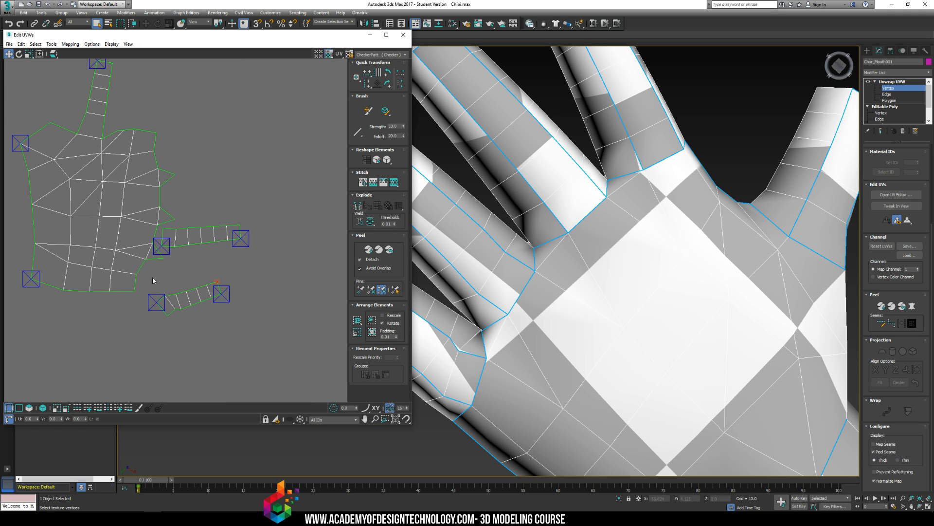
left_click_drag(152, 280, 228, 321)
left_click(19, 54)
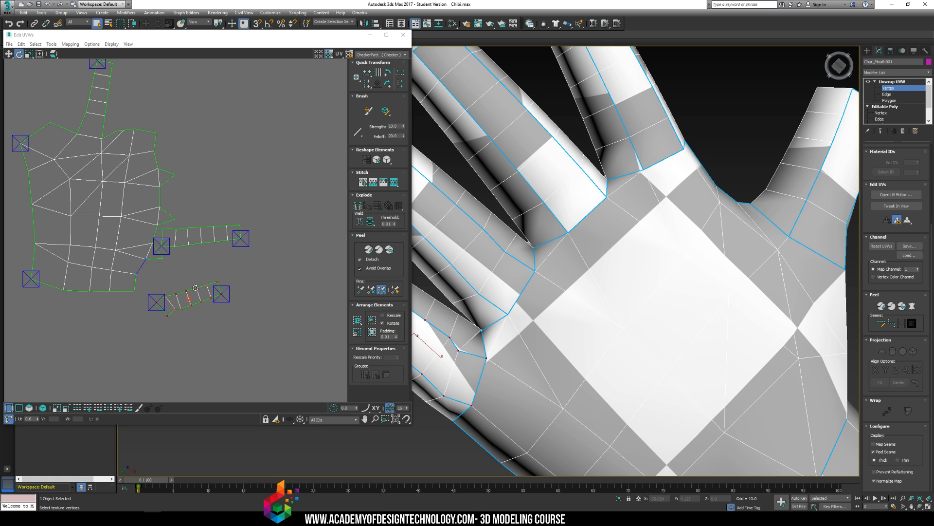
left_click_drag(195, 288, 154, 278)
left_click(9, 54)
left_click(158, 287)
left_click(148, 275)
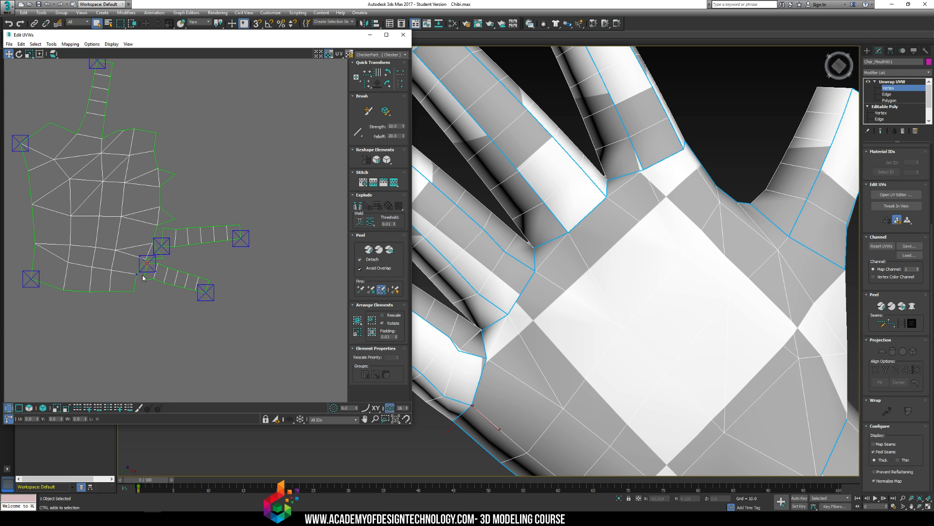
Try to stitch the little finger's strip to the palm, undo it, and check which base vertices match.
left_click(374, 182)
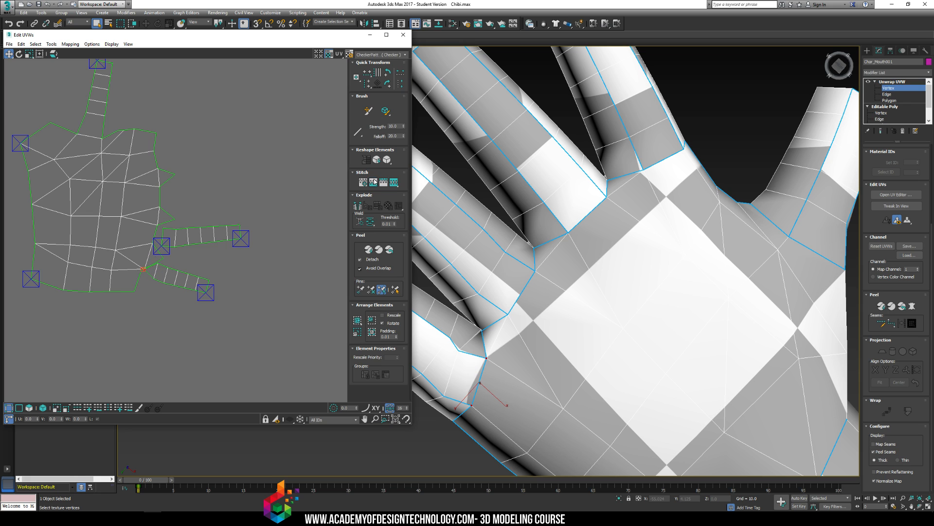
left_click(145, 265)
scroll(142, 235, "up", 5)
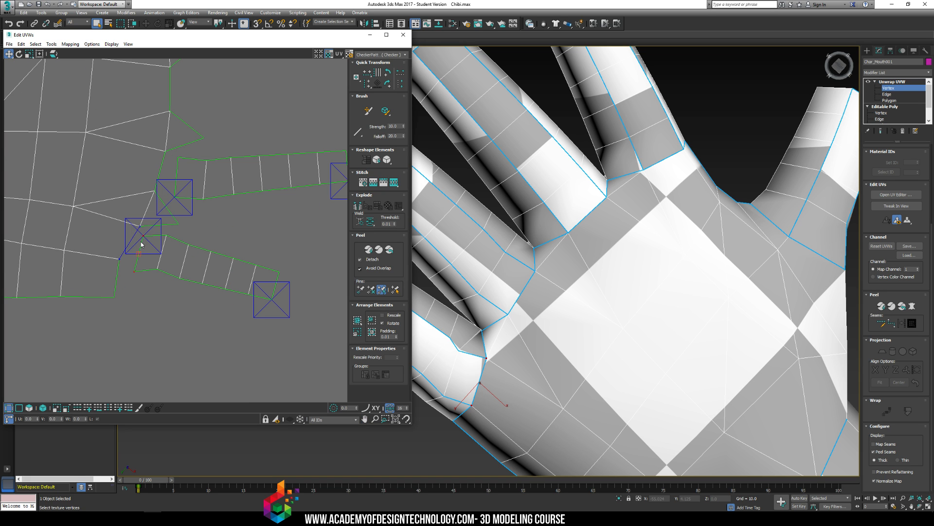
left_click(136, 270)
scroll(130, 242, "down", 3)
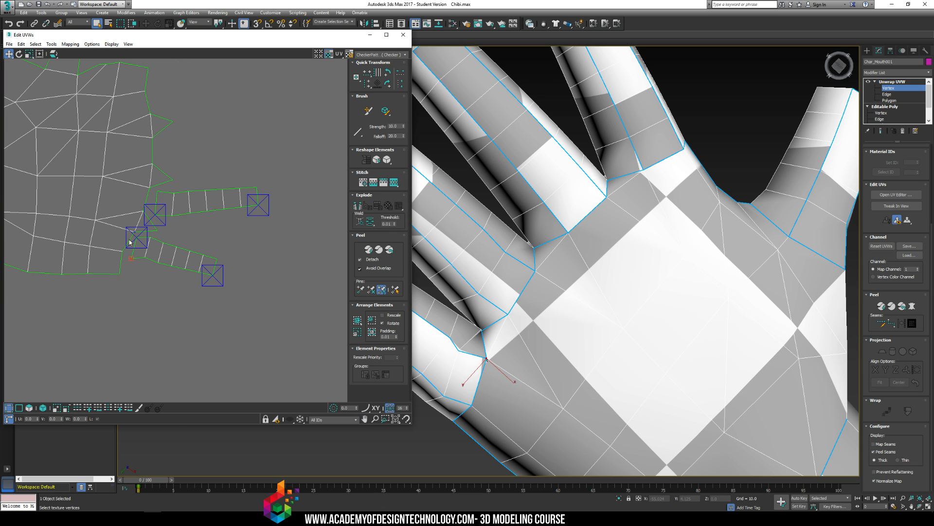
Select the little finger's UV strip as polygons, flip it vertically and rotate it roughly horizontal beside the palm.
left_click(889, 100)
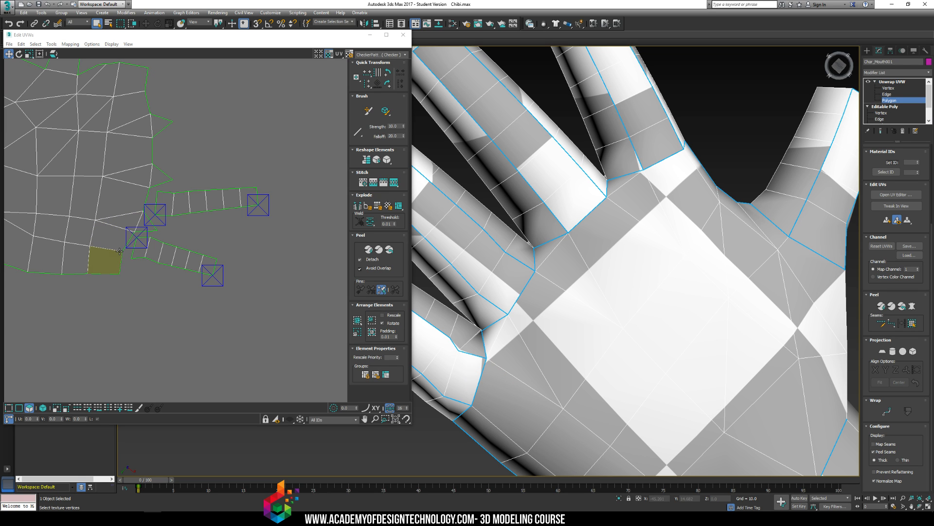
left_click(195, 265)
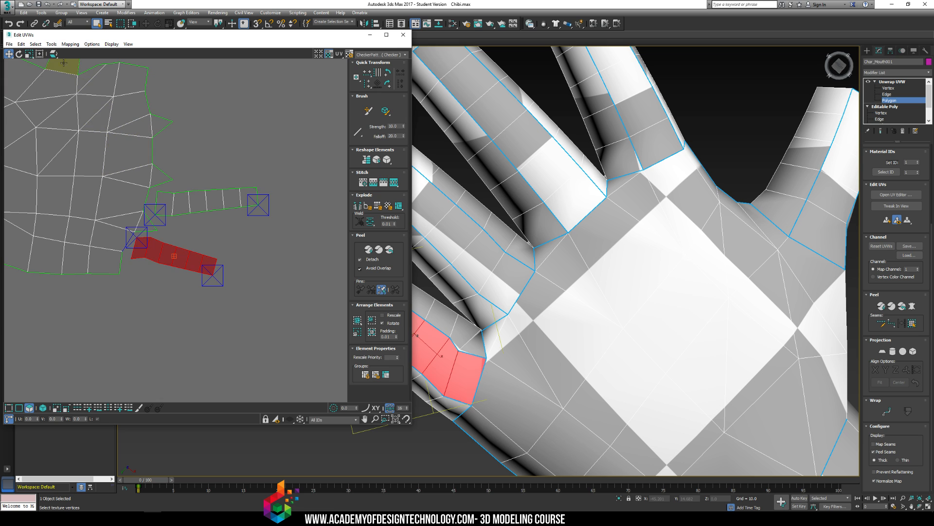
left_click(52, 44)
left_click(29, 60)
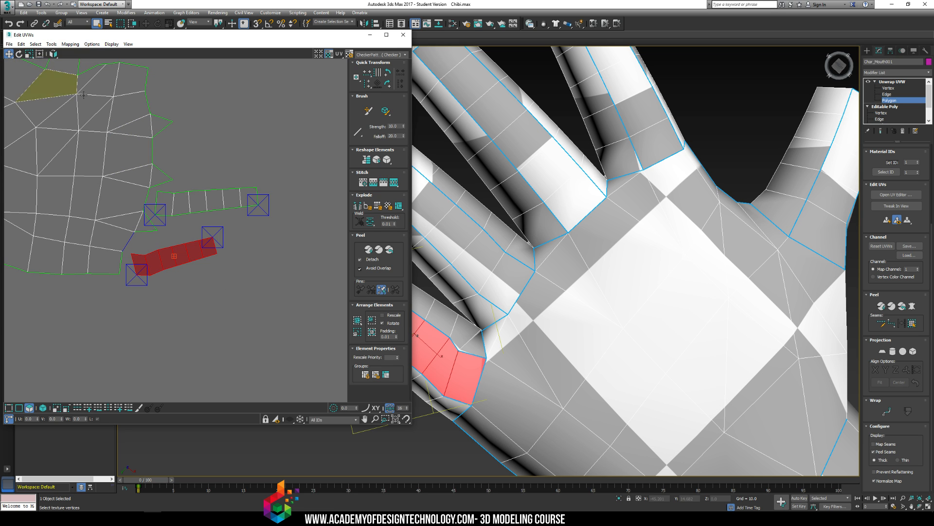
left_click(19, 53)
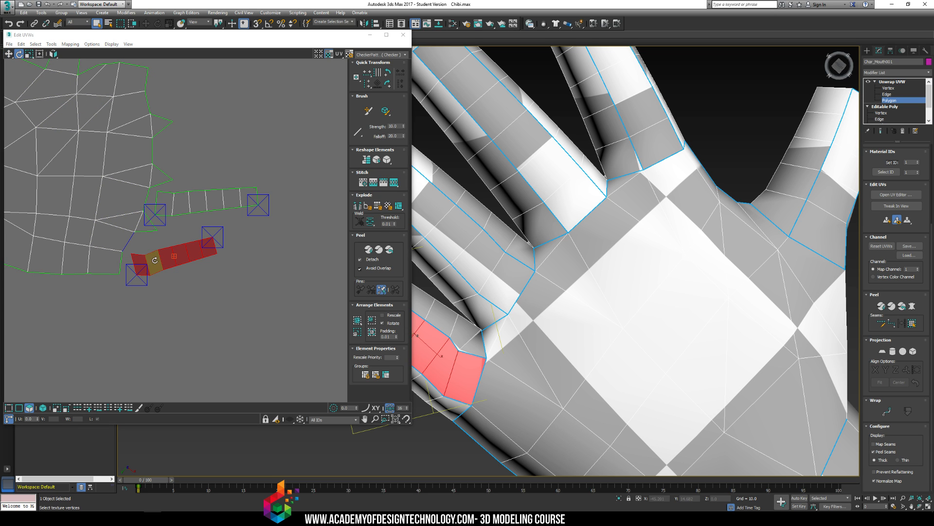
left_click_drag(133, 263, 132, 257)
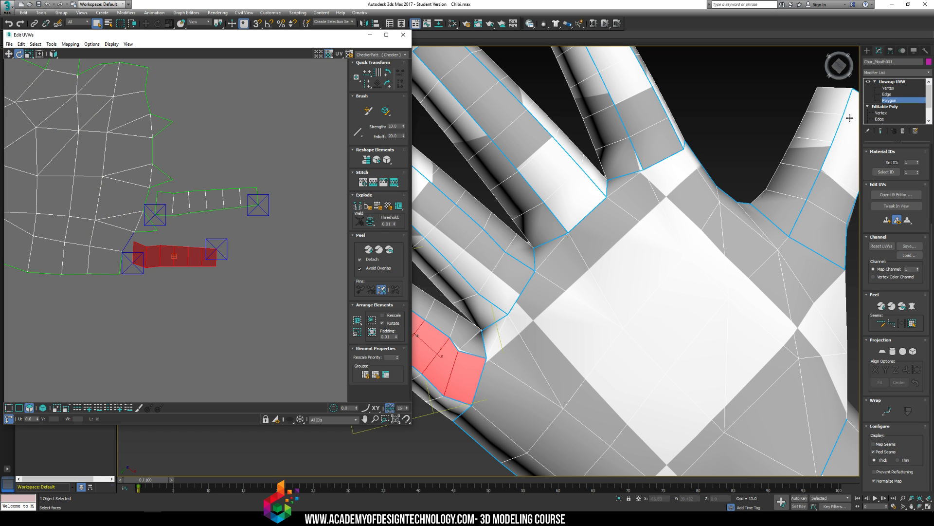
Stitch the little finger's base vertices to the palm and rotate the rest of the strip to slope slightly downward.
left_click(897, 89)
left_click(132, 252)
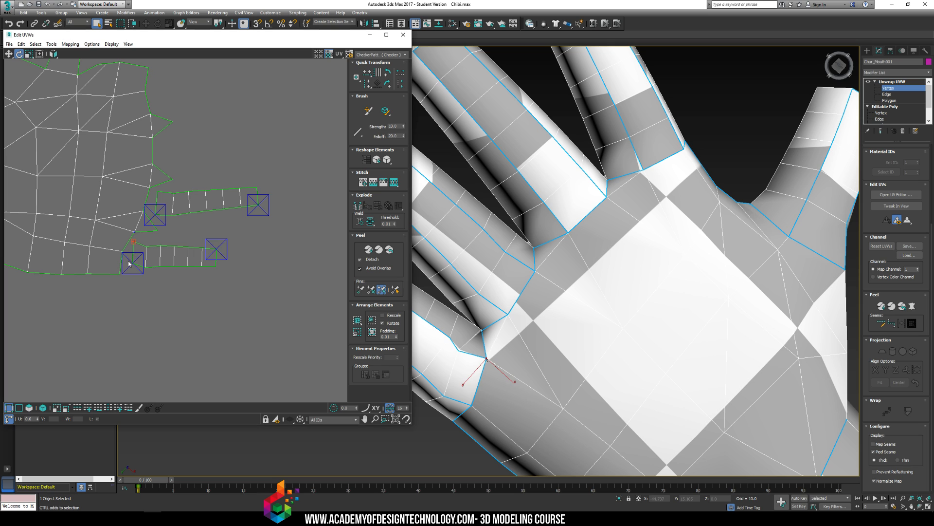
left_click(373, 183)
left_click_drag(142, 243, 240, 292)
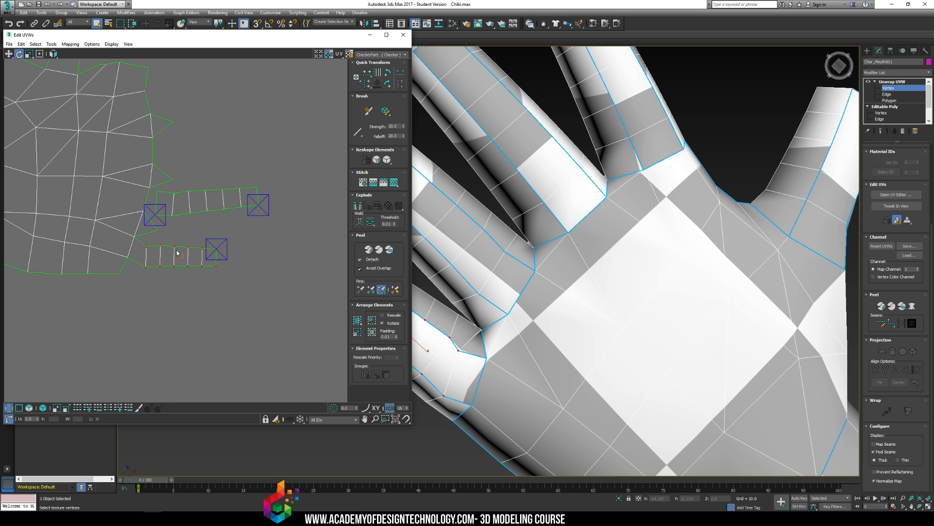
mouse_move(177, 252)
left_mouse_down()
mouse_move(176, 234)
mouse_move(176, 242)
left_mouse_up()
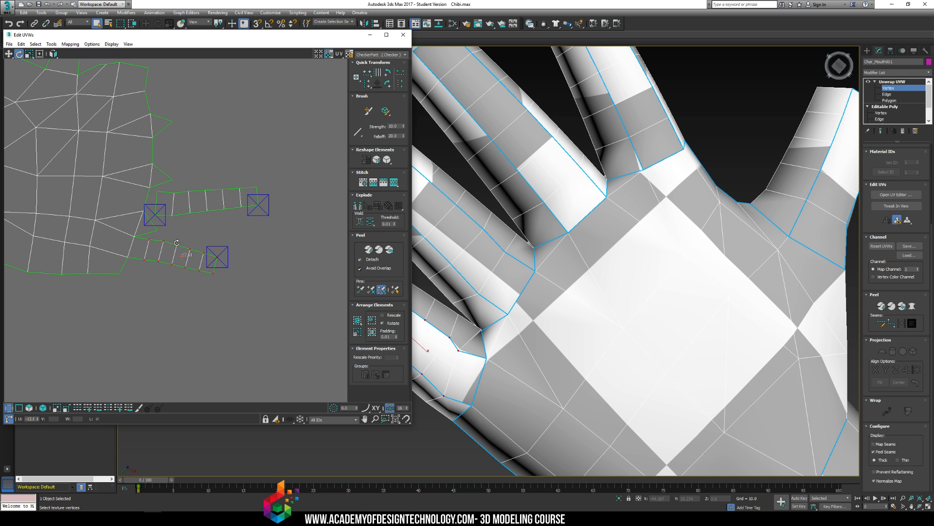
left_click(197, 166)
Select the base vertices of the ring finger's UV strip and stitch them to the palm's edge.
middle_click_drag(196, 167, 177, 202)
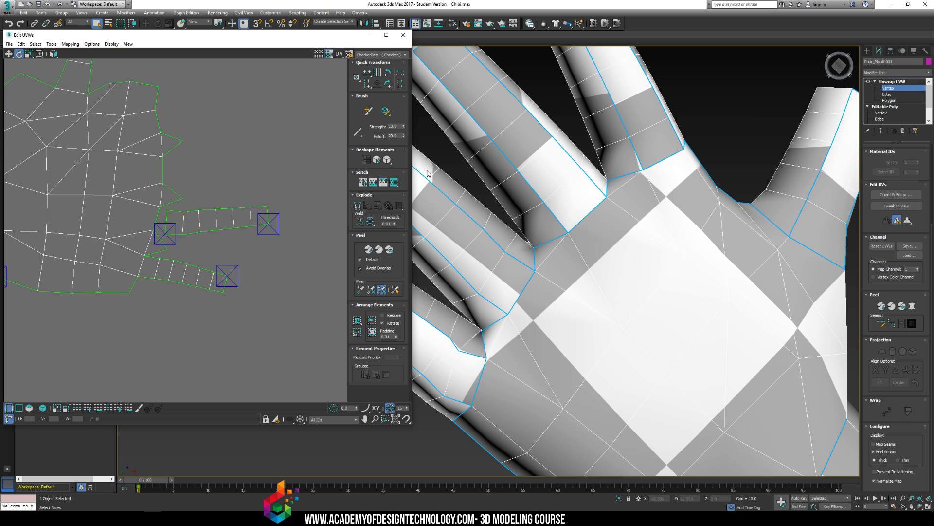
right_click(161, 209)
left_click(138, 218)
left_click_drag(147, 209, 171, 217)
left_click(375, 185)
Move the middle finger's UV strip beside the palm above the ring finger and rotate it roughly horizontal.
scroll(192, 202, "down", 3)
middle_click_drag(192, 202, 186, 283)
left_click_drag(150, 154, 217, 183)
middle_click_drag(211, 183, 221, 134)
key("e")
left_click_drag(203, 112, 294, 307)
left_click(11, 54)
Flip the middle finger's UV strip vertically and stitch its base vertices to the palm's edge.
scroll(175, 268, "up", 3)
left_click(173, 279)
left_click(52, 45)
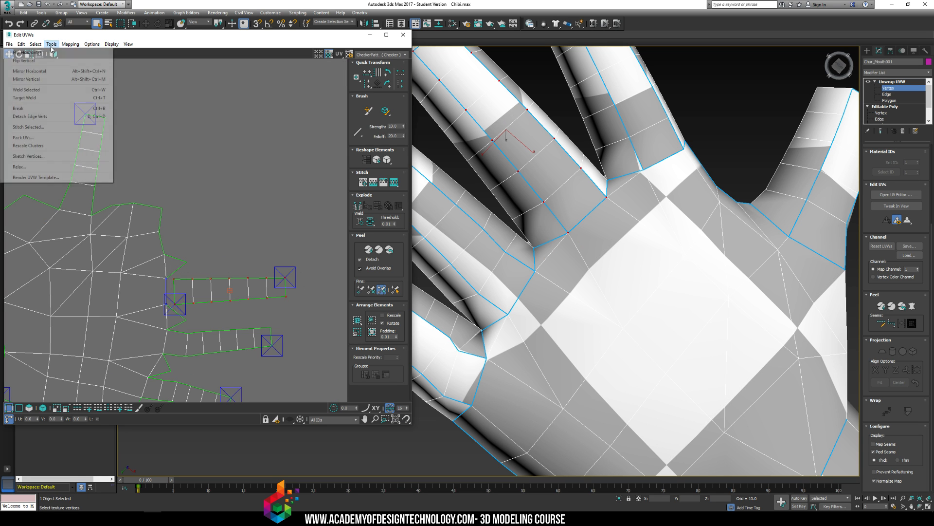
left_click(51, 62)
left_click(149, 286)
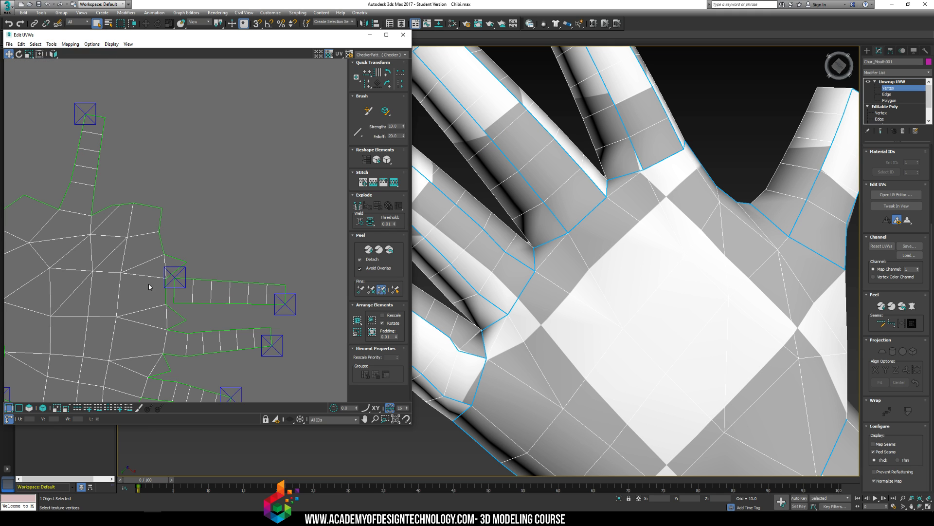
left_click(174, 303)
left_click(372, 183)
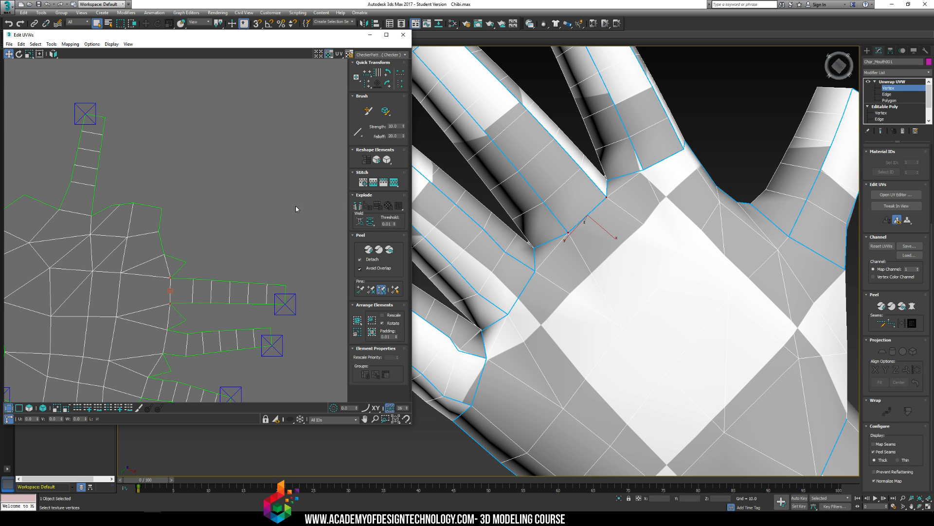
Move the index finger's UV strip beside the palm's remaining open edge, just above the middle finger.
scroll(197, 188, "down", 5)
key("w")
left_click(196, 121)
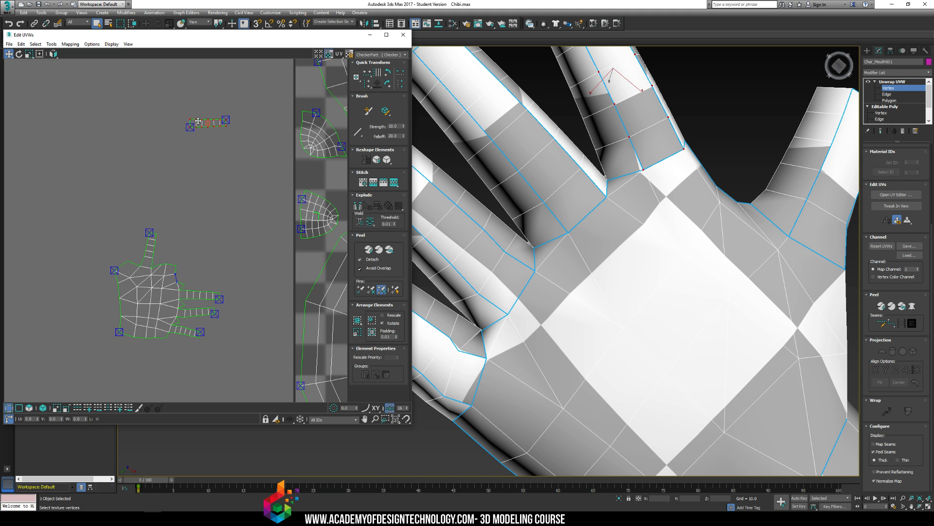
left_click_drag(196, 120, 193, 270)
scroll(193, 270, "up", 4)
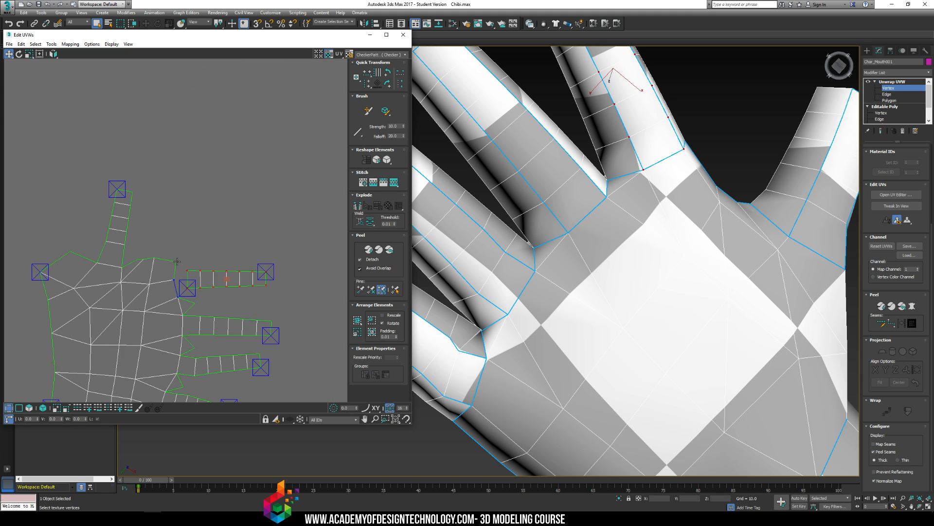
left_click(176, 262)
left_click_drag(183, 265, 275, 288)
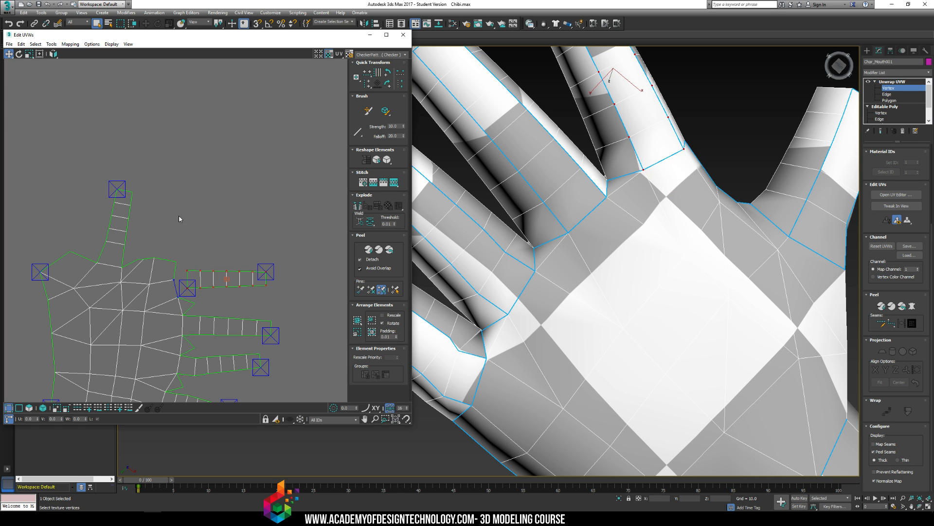
Flip the index finger's UV strip vertically beside the palm.
left_click(55, 45)
left_click(48, 61)
left_click(175, 296)
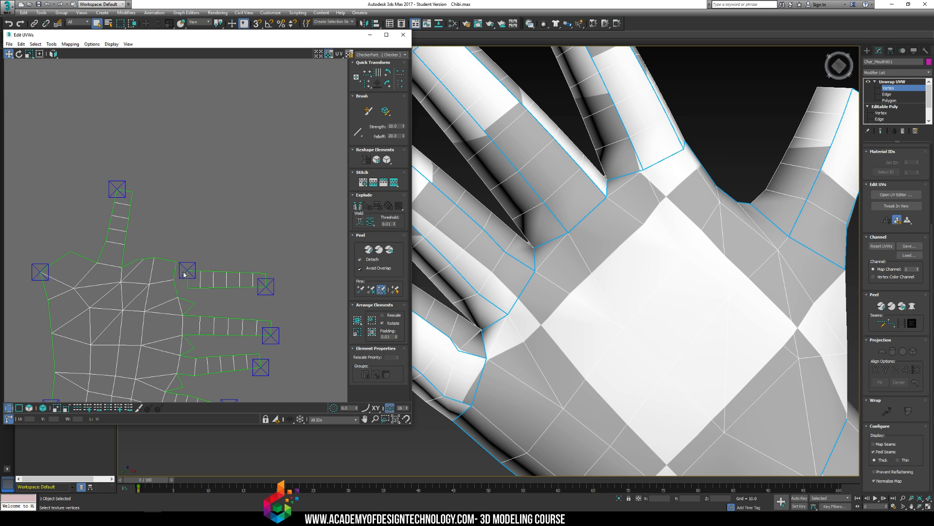
Angle the index finger's UV strip slightly upward against the palm's corner and stitch its base vertices to the palm's edge.
left_click_drag(287, 299, 181, 280)
left_click(19, 53)
left_click(9, 53)
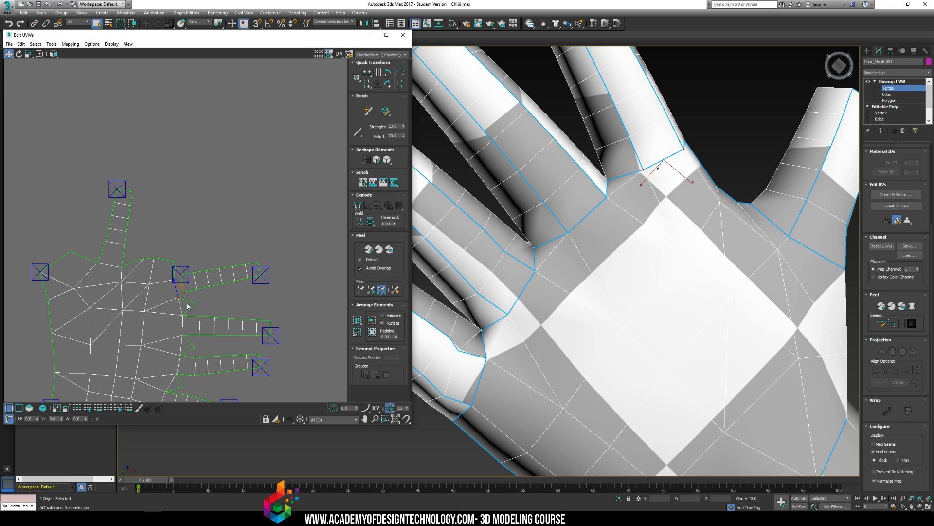
left_click(373, 183)
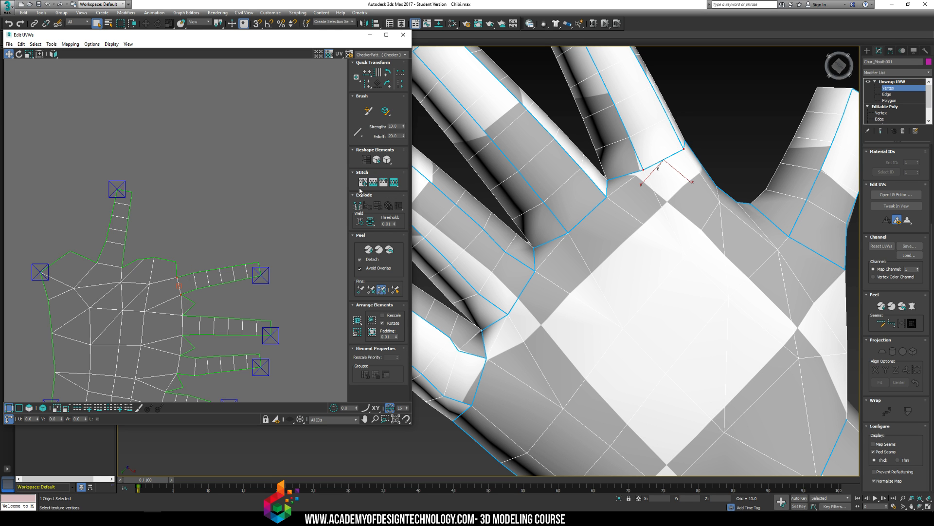
Turn off the peel seams and display the map seams on the hand model.
scroll(199, 186, "down", 2)
middle_click_drag(198, 185, 169, 214)
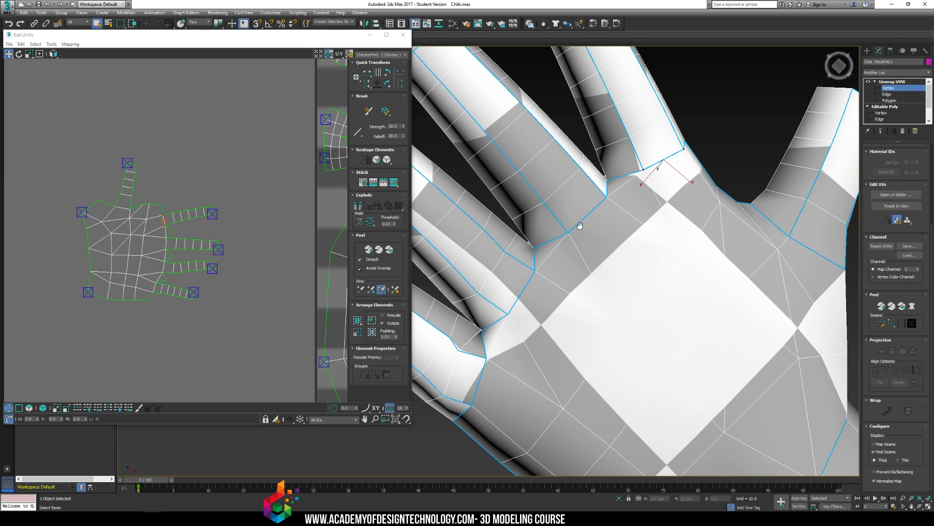
scroll(532, 267, "down", 4)
left_click(883, 452)
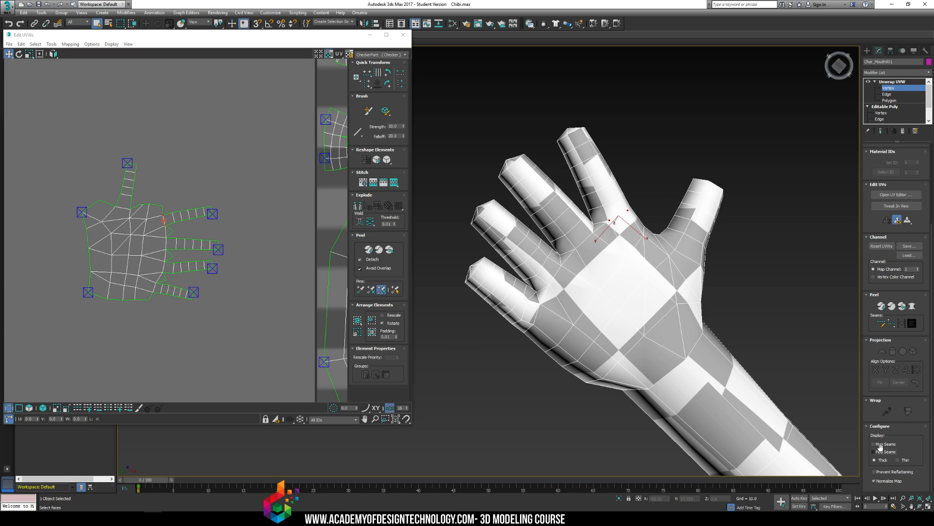
left_click(885, 445)
middle_click_drag(703, 330, 662, 322, "alt")
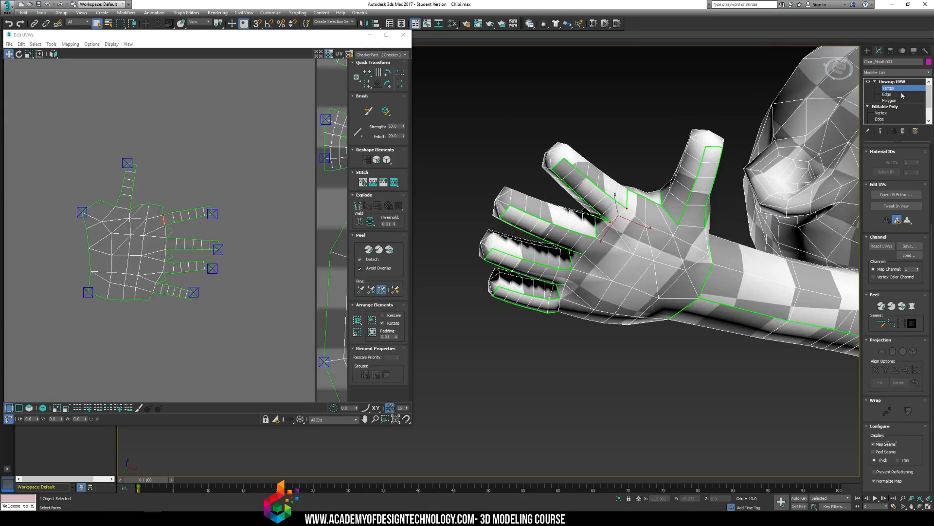
Select all polygons of the stitched hand shell and relax them by polygon angles.
left_click(885, 100)
scroll(189, 279, "down", 2)
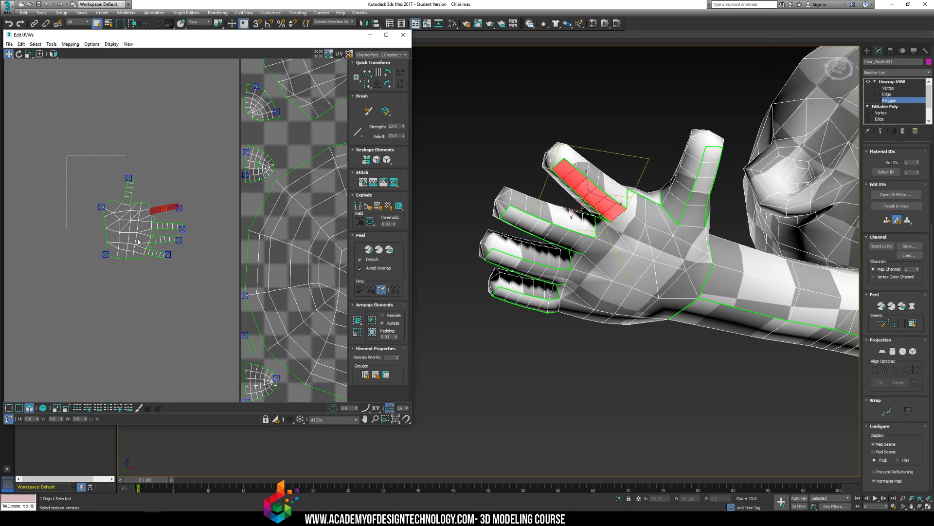
key("ctrl+a")
left_click(52, 44)
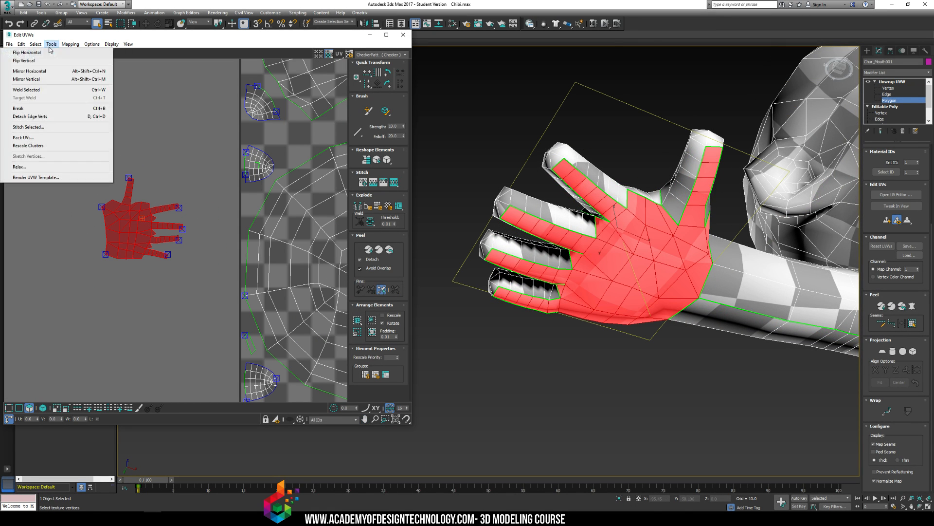
left_click(20, 166)
left_click(83, 98)
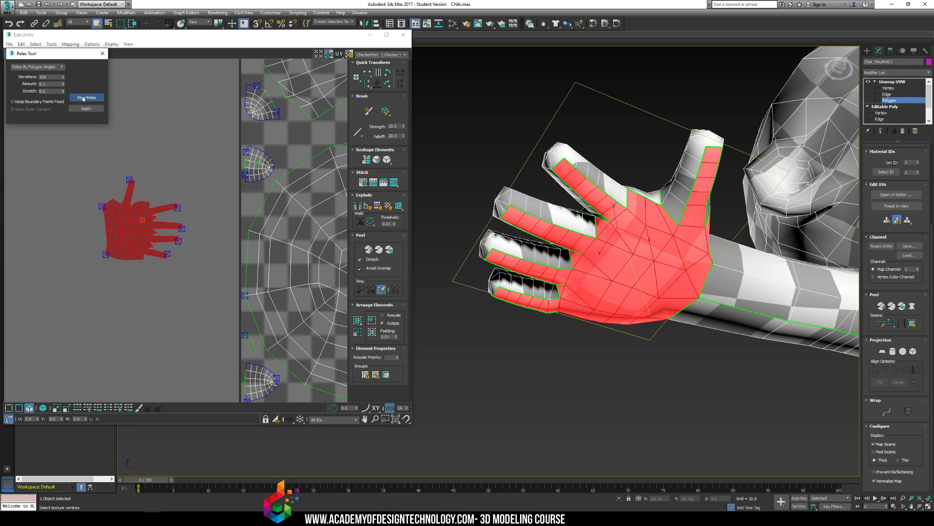
left_click(83, 97)
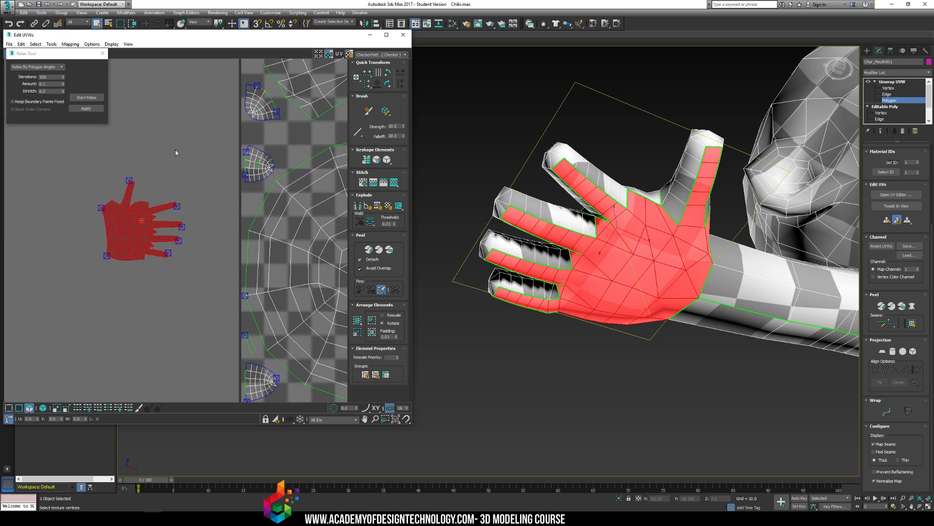
Clear the polygon selection and pack all UV shells, including the hand, into the checkered texture tile.
left_click(70, 185)
left_click_drag(79, 185, 170, 280)
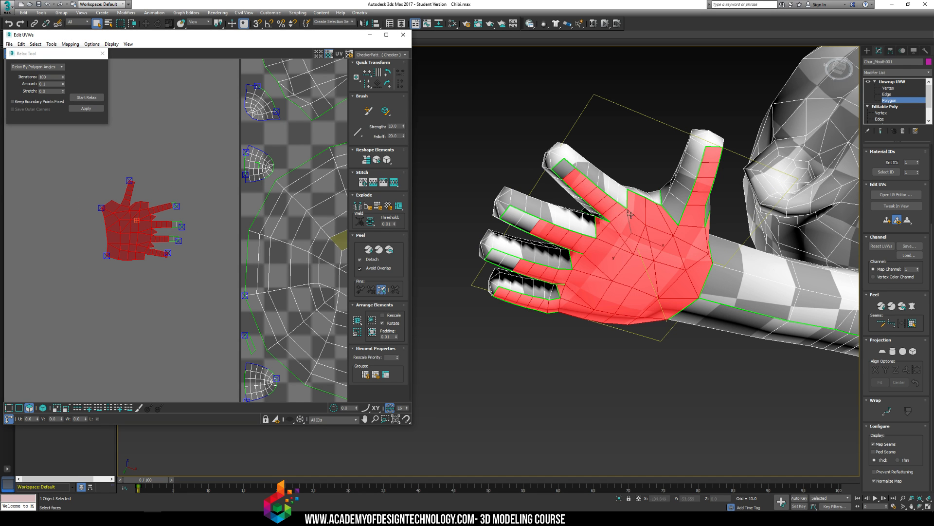
mouse_move(607, 176)
middle_mouse_down("alt")
mouse_move(604, 150)
mouse_move(600, 161)
middle_mouse_up("alt")
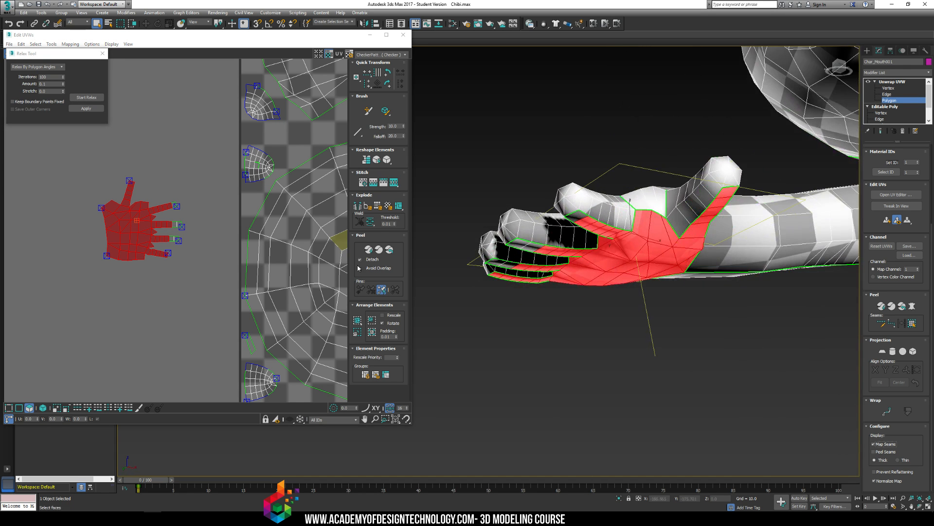
middle_click_drag(230, 210, 85, 212)
scroll(196, 241, "down", 8)
scroll(143, 228, "up", 6)
left_click(130, 227)
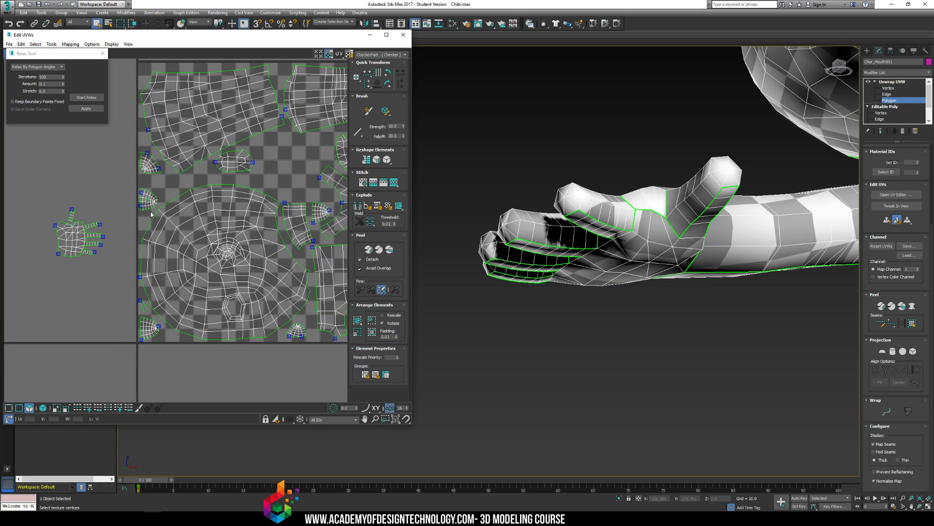
middle_click_drag(151, 215, 176, 185)
scroll(113, 180, "up", 6)
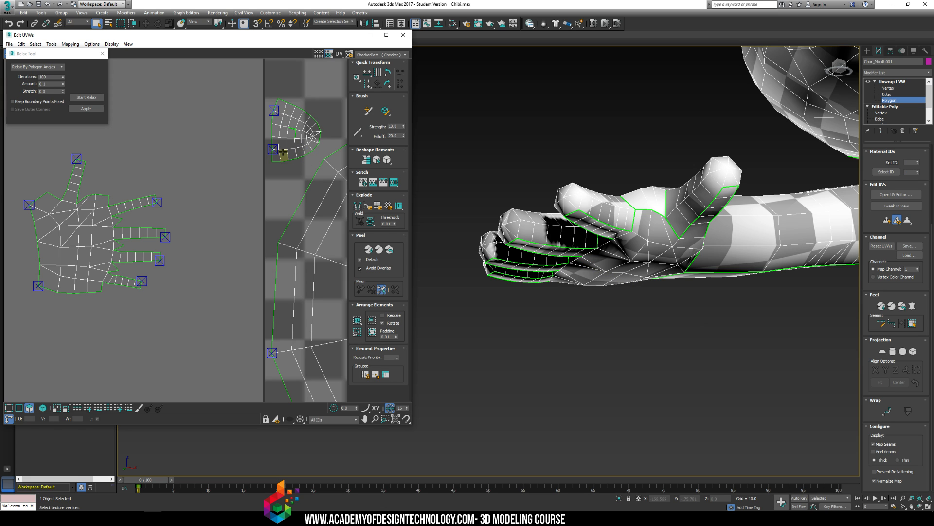
scroll(245, 196, "down", 6)
middle_click_drag(238, 180, 178, 185)
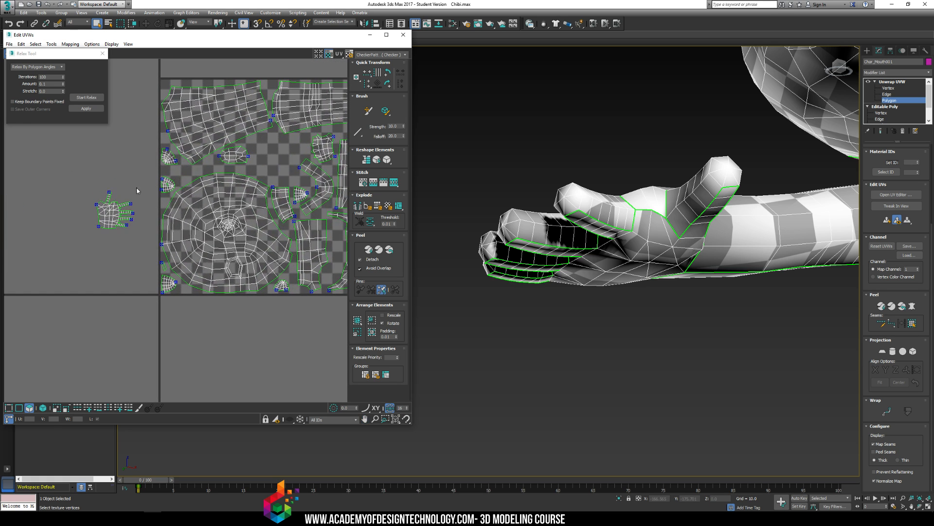
left_click(372, 332)
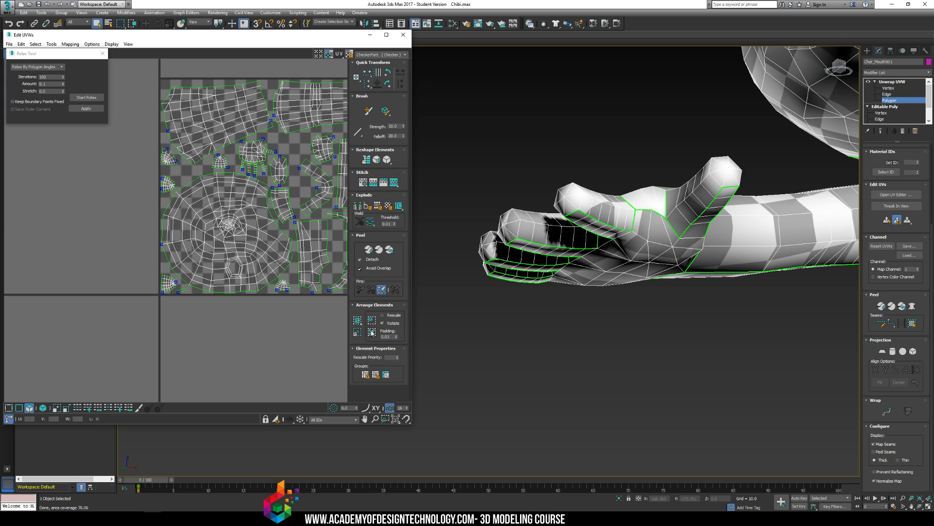
Examine the packed UV layout, checking the placement and spacing of the shells within the texture tile.
scroll(157, 176, "up", 4)
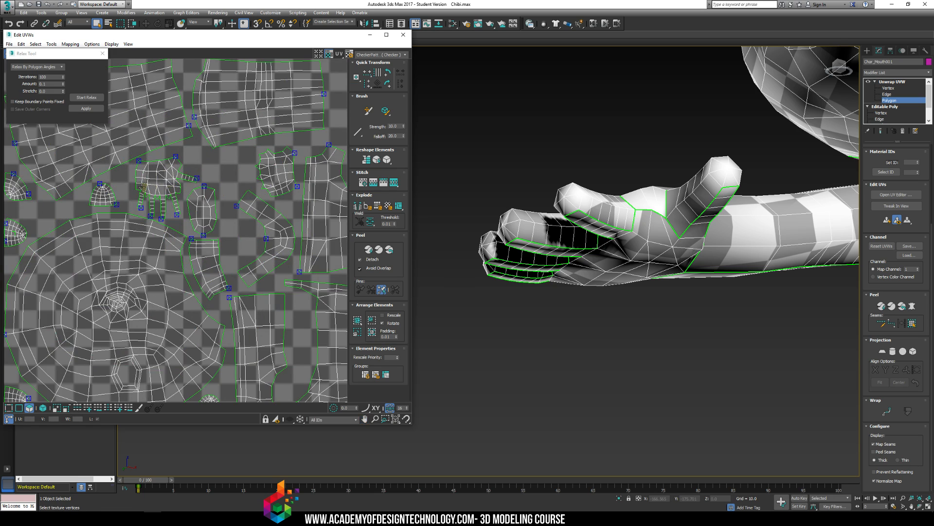
scroll(160, 175, "down", 3)
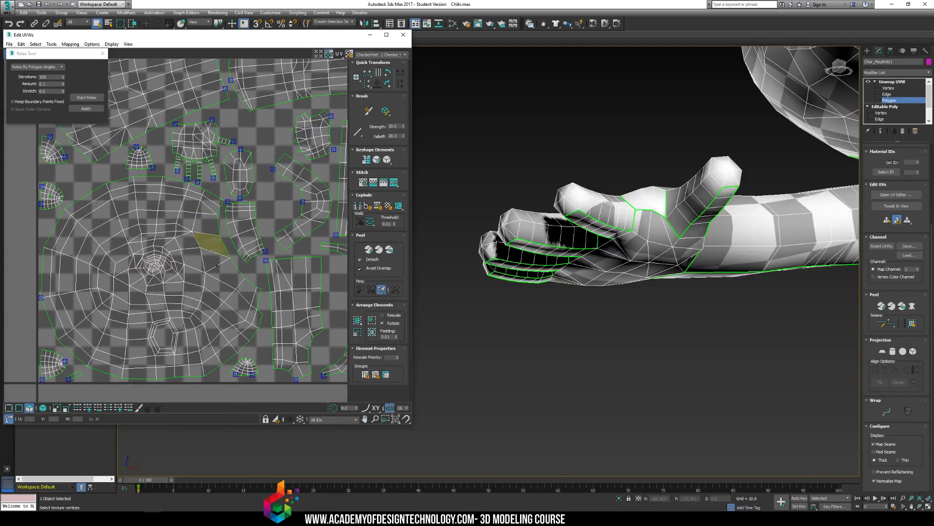
scroll(252, 262, "up", 4)
scroll(267, 292, "down", 5)
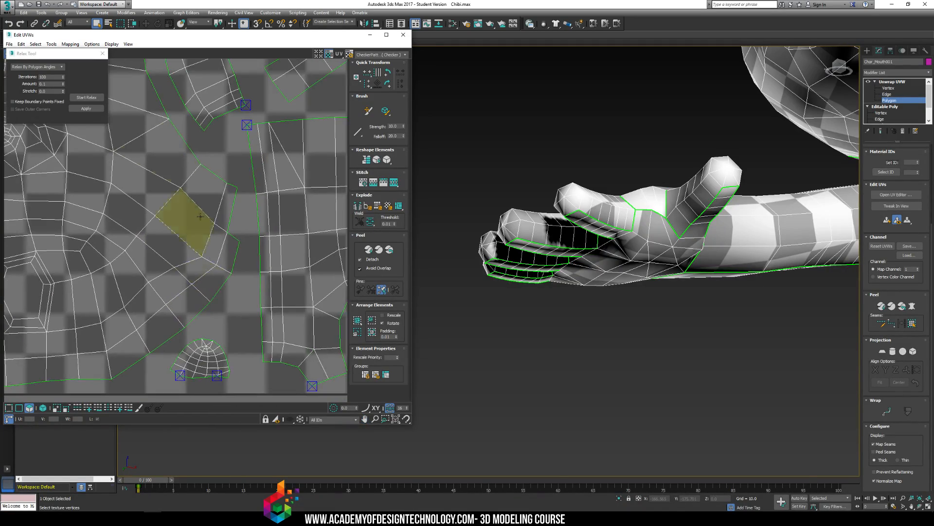
middle_click_drag(210, 180, 231, 194)
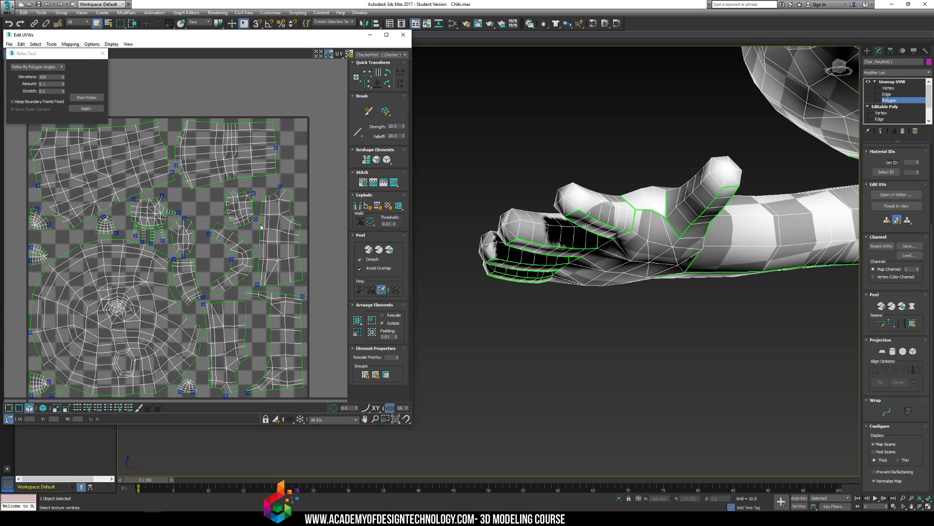
scroll(252, 219, "down", 4)
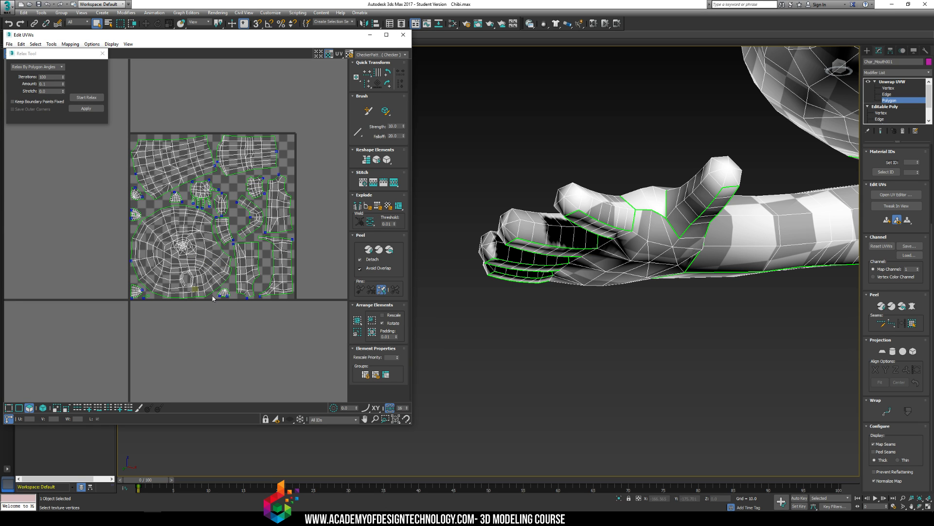
middle_click_drag(239, 218, 259, 236)
Show the full character and switch its seam display from map seams back to peel seams.
middle_click_drag(707, 179, 403, 218)
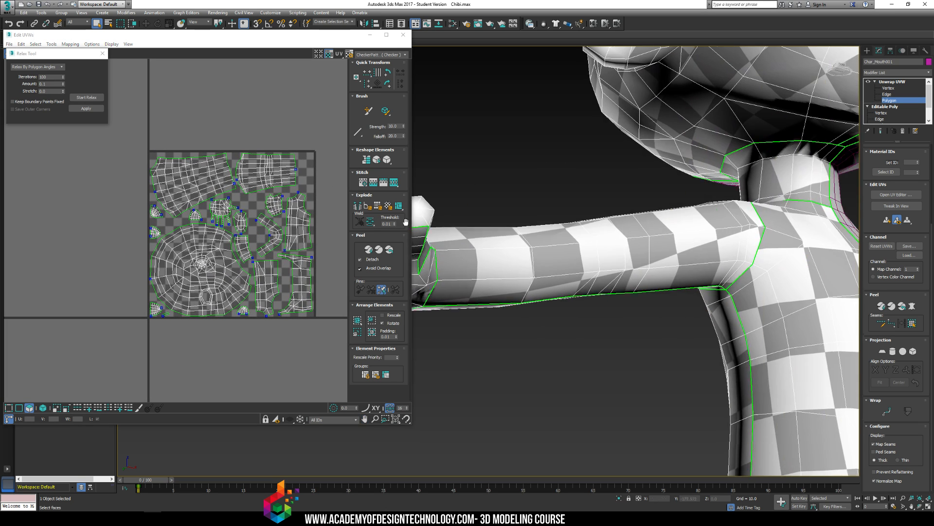
middle_click_drag(570, 233, 686, 254, "alt")
scroll(610, 252, "down", 5)
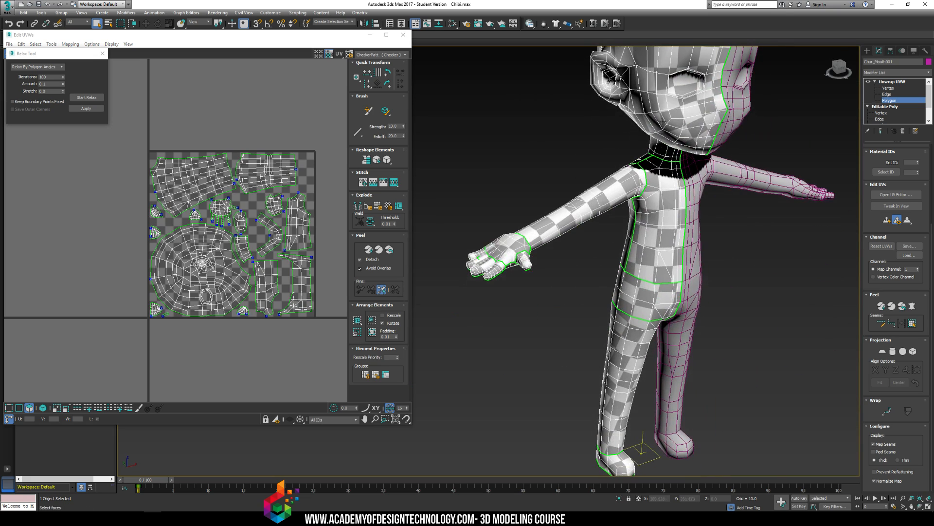
left_click(874, 451)
left_click(874, 444)
Examine the checker pattern on the character's torso, arm, legs and head against the packed UV layout.
scroll(741, 386, "up", 3)
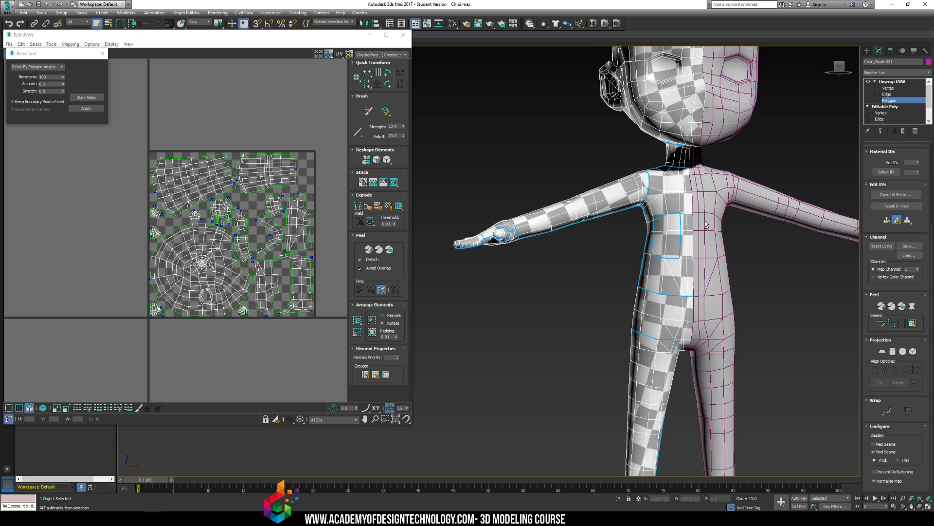
middle_click_drag(740, 386, 698, 170, "alt")
middle_click_drag(589, 123, 501, 254, "alt")
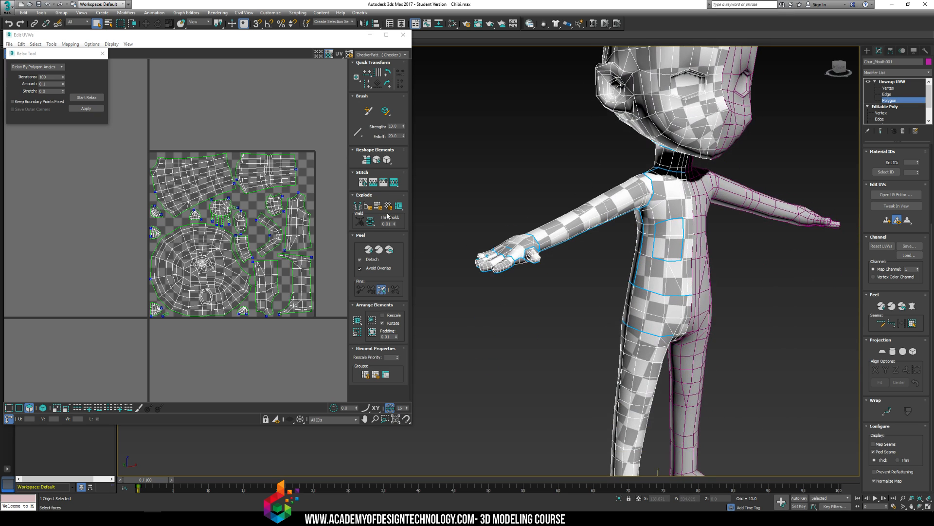
scroll(195, 223, "up", 4)
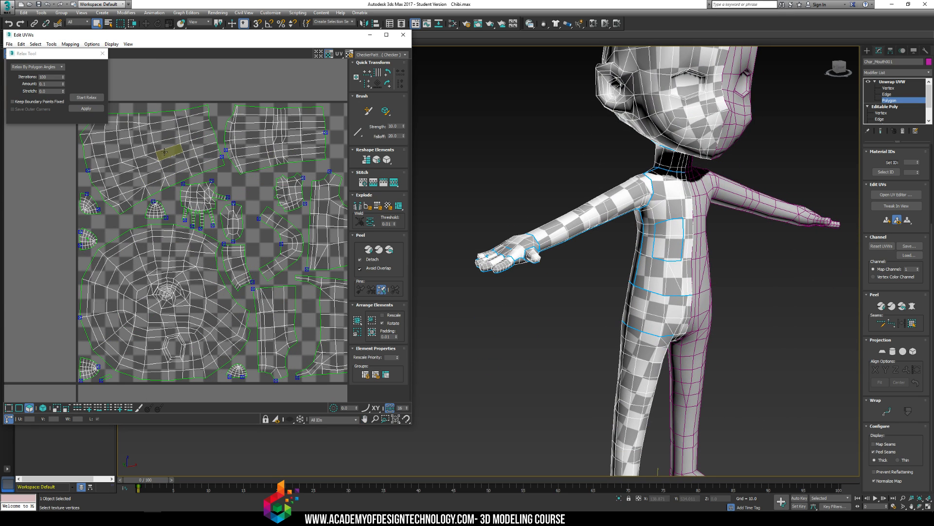
middle_click_drag(635, 272, 585, 287, "alt")
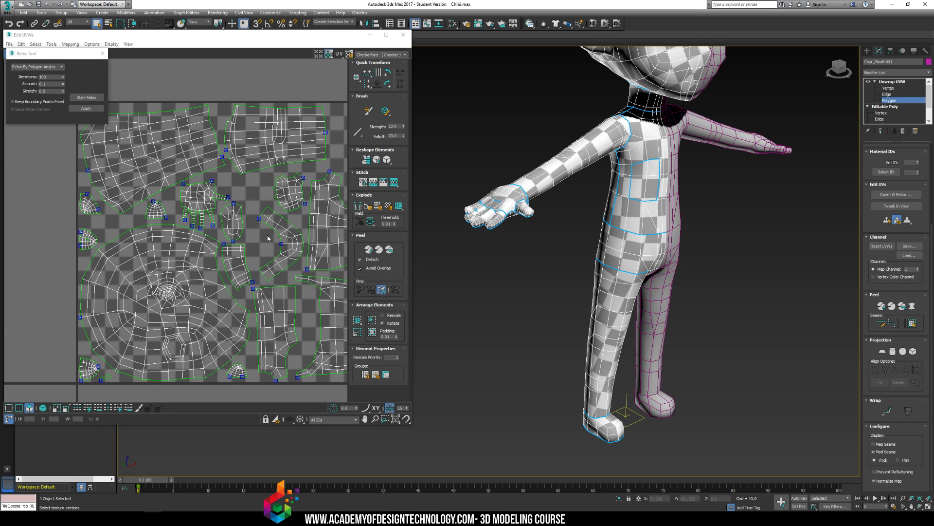
middle_click_drag(618, 204, 569, 355)
scroll(571, 356, "up", 2)
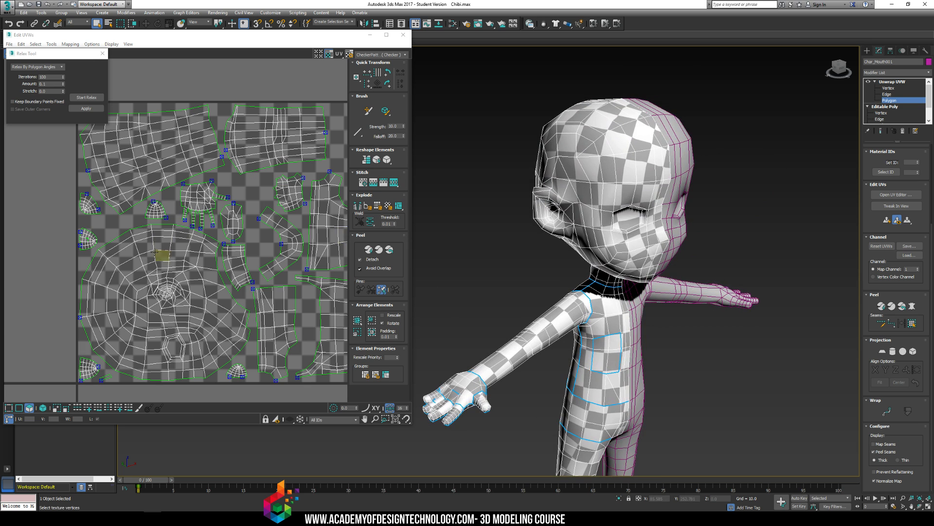
Open the Render UVW Template settings for the packed layout.
middle_click_drag(141, 287, 121, 285)
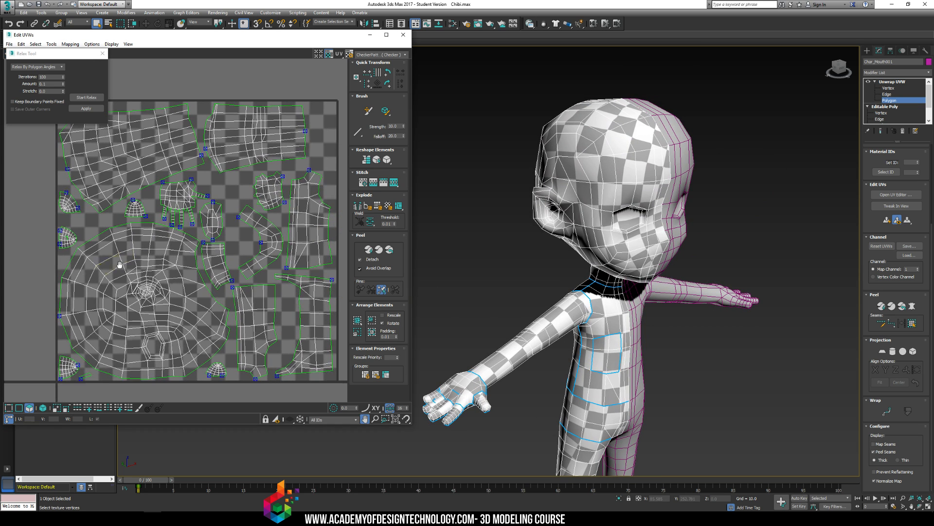
left_click(51, 43)
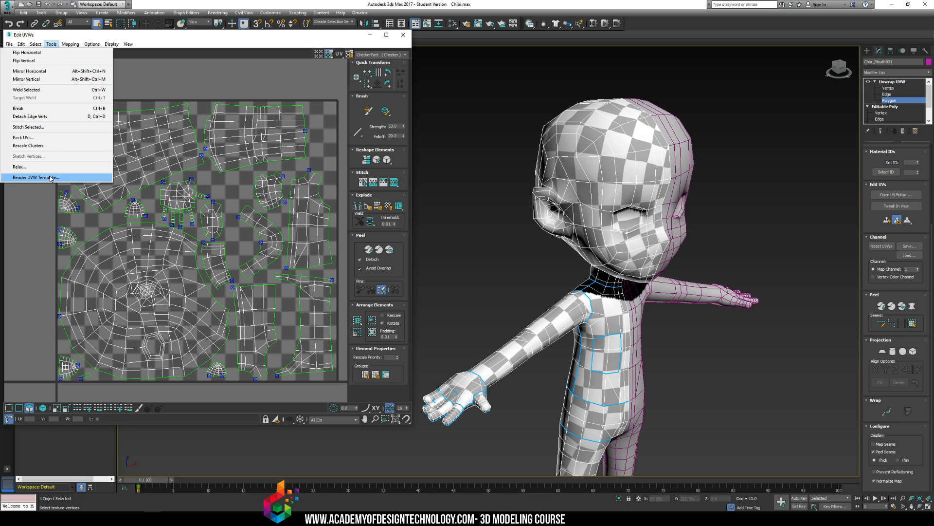